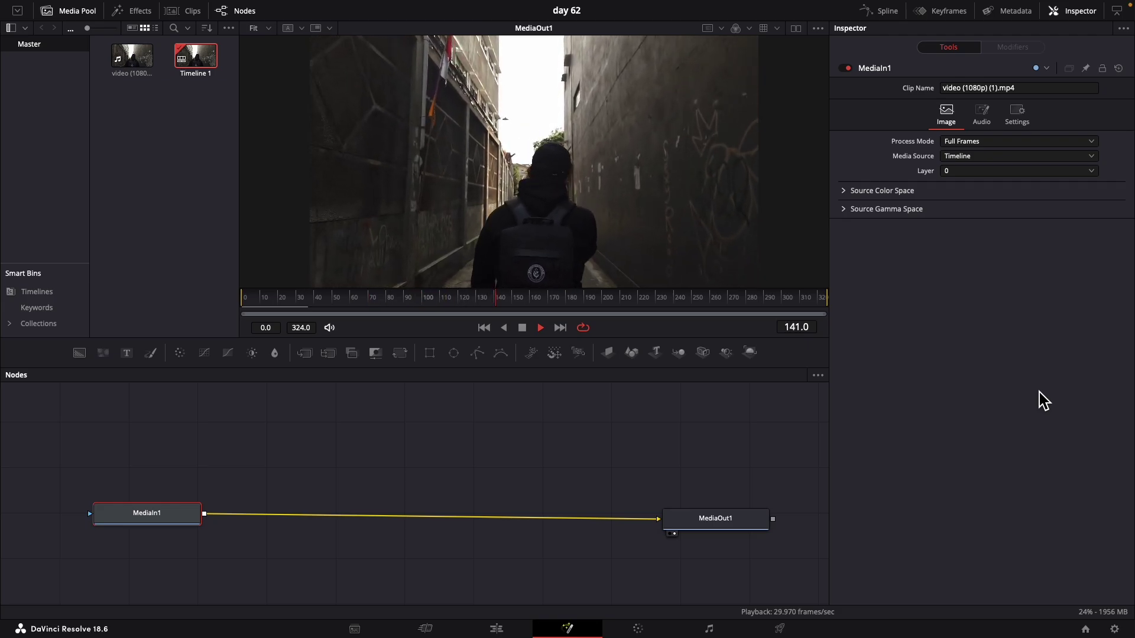
Stop playback at frame 184 and add a Planar Tracker node between MediaIn1 and MediaOut1.
key(space)
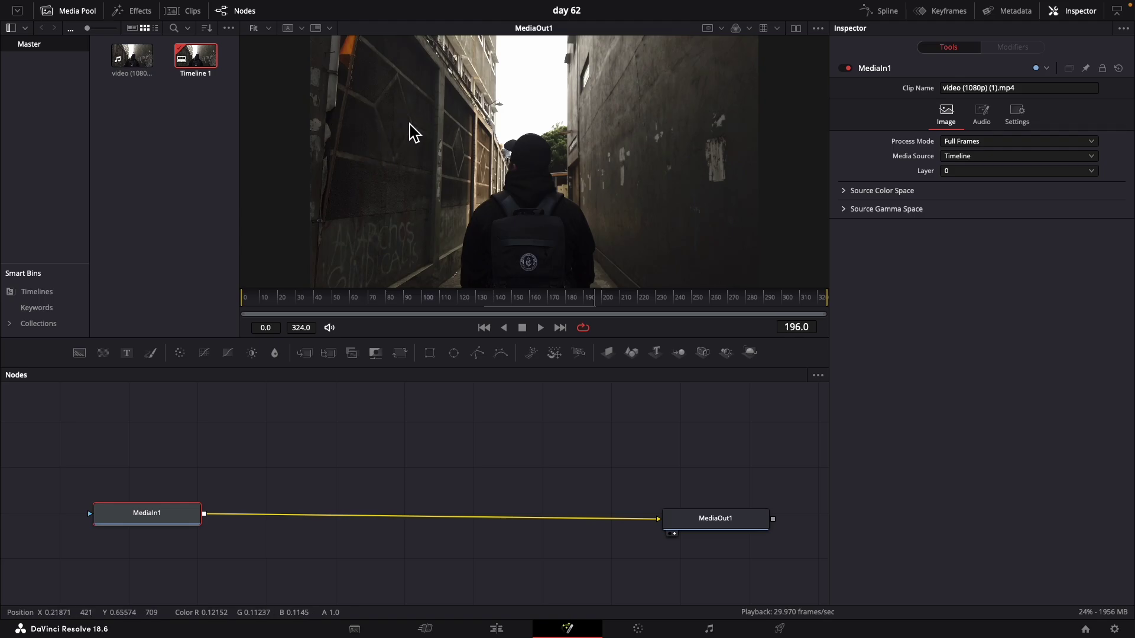
drag(594, 299, 580, 302)
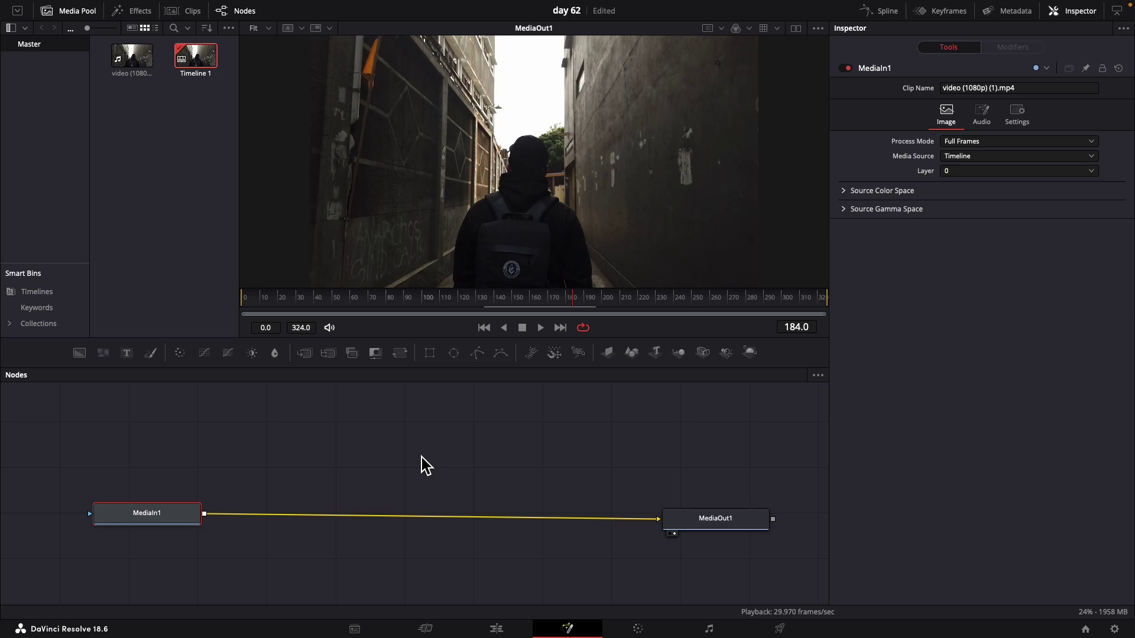
key(shift+space)
text(pla)
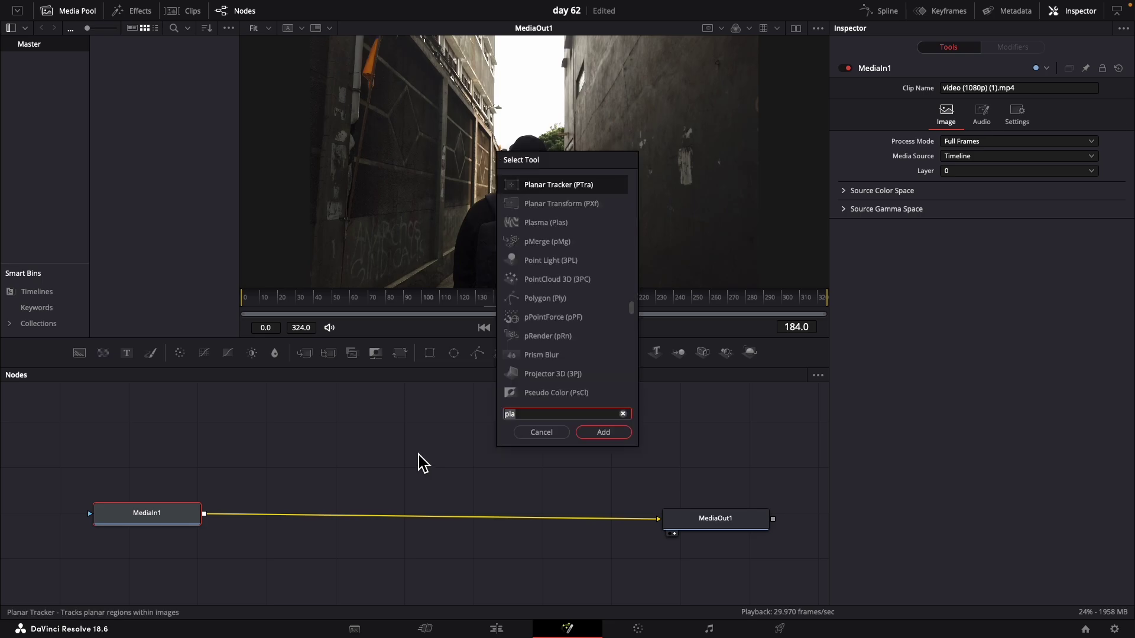
click(616, 432)
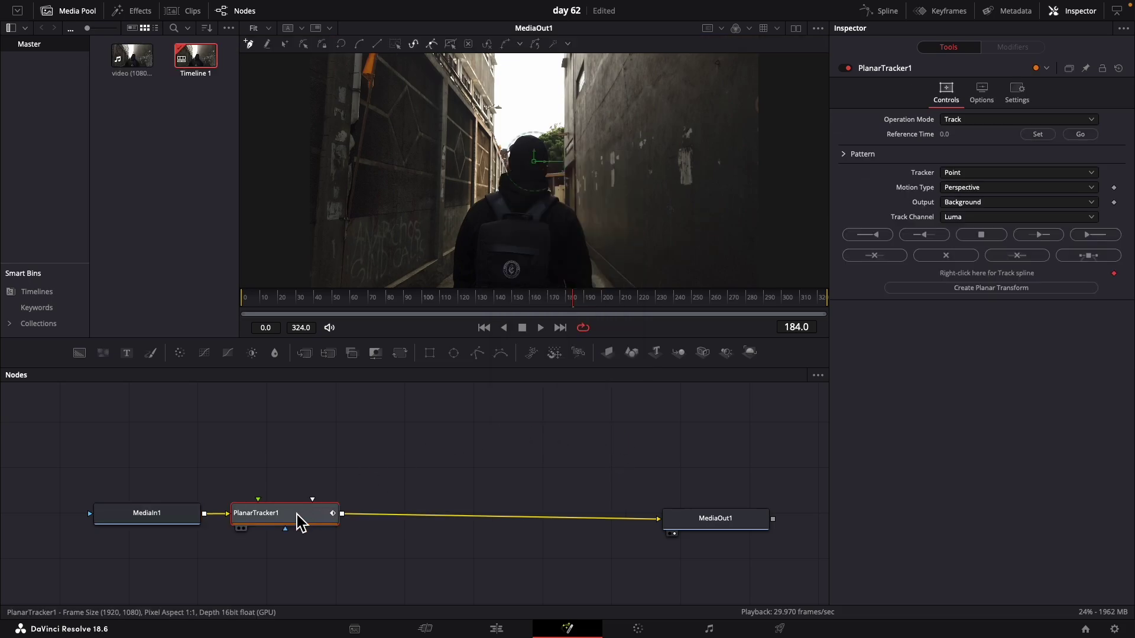
drag(299, 522, 299, 519)
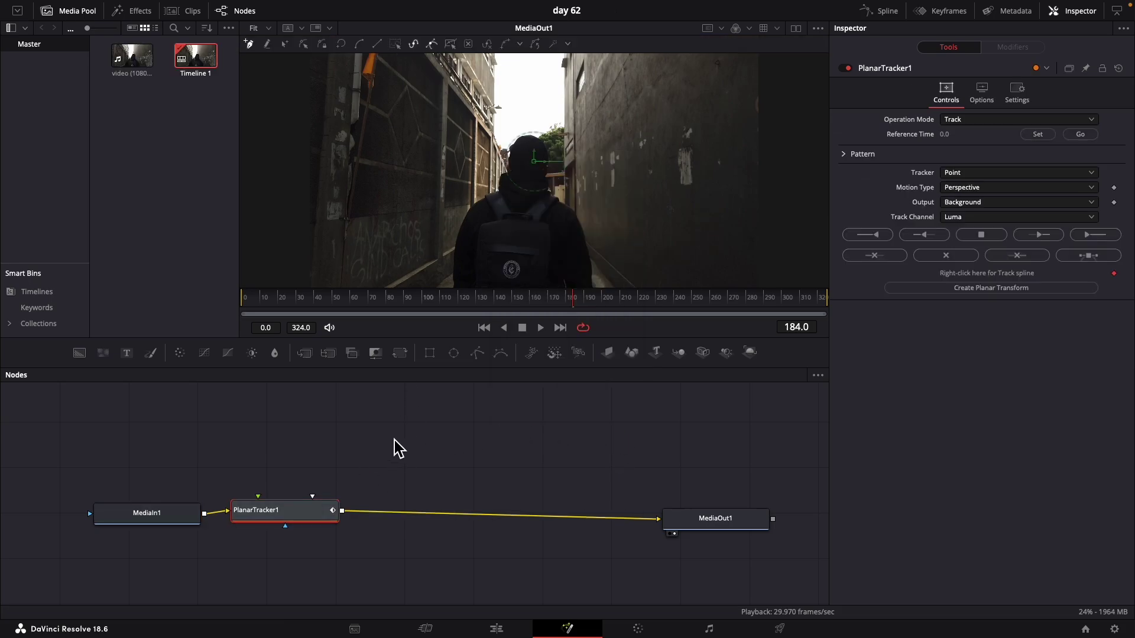
Draw a closed four-sided tracking shape around the dark panel on the alley's left wall.
click(388, 90)
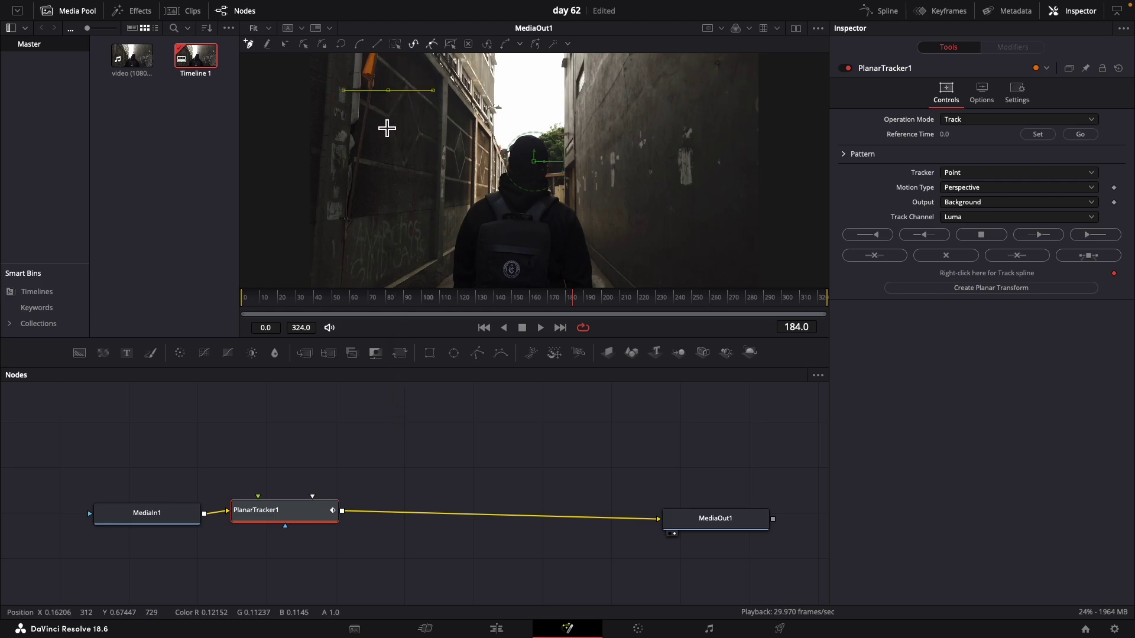
click(383, 142)
click(425, 156)
click(441, 142)
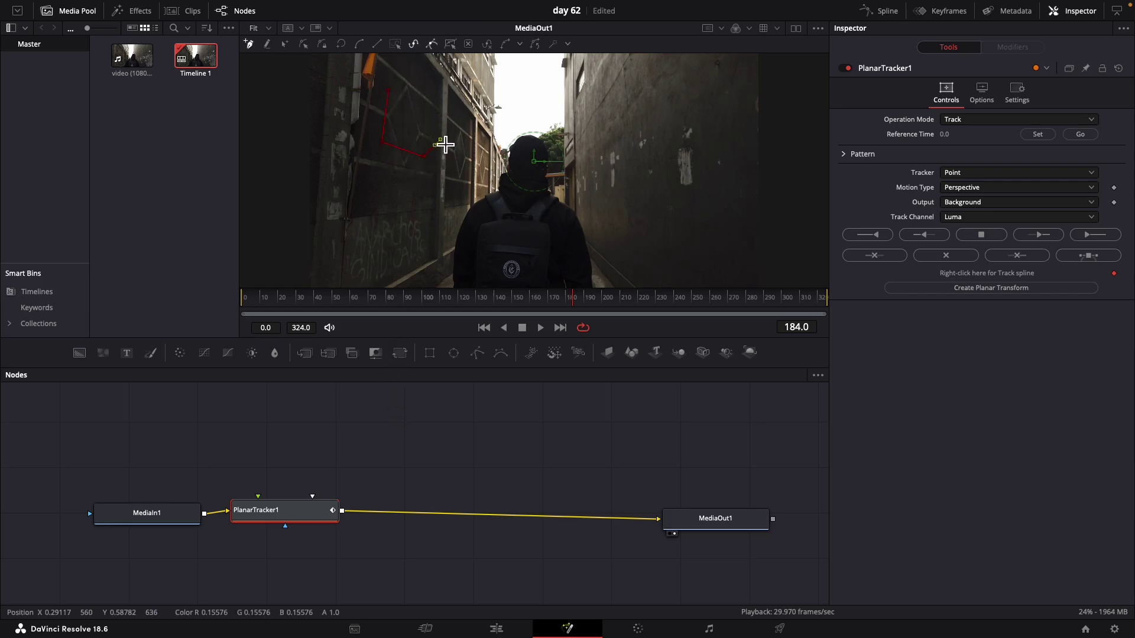
click(433, 98)
click(389, 91)
click(432, 137)
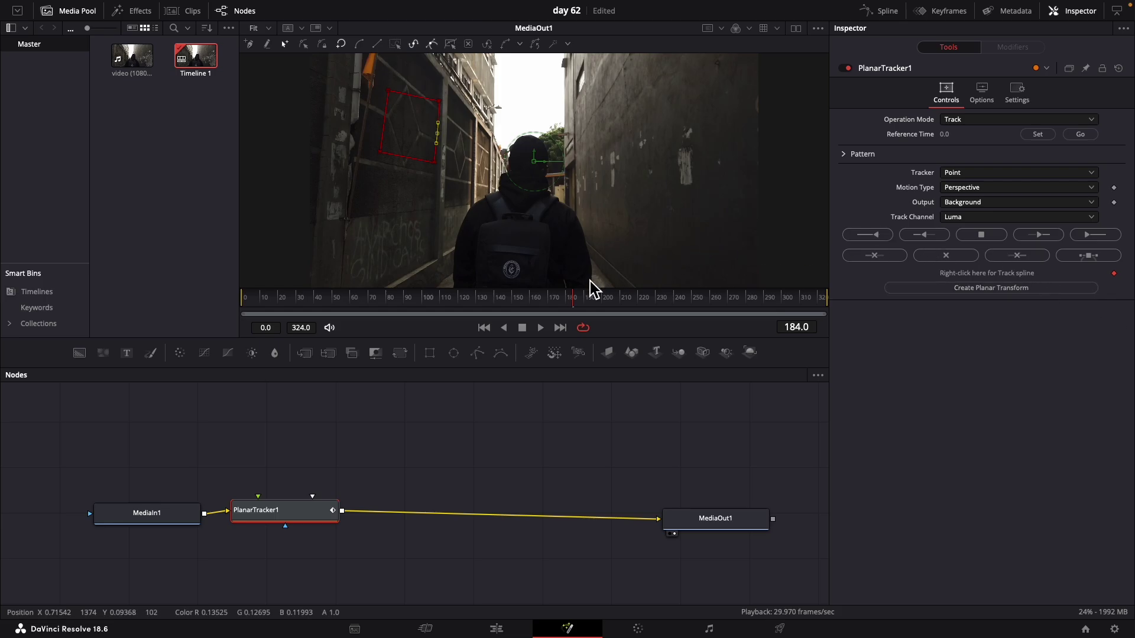
Return to frame 184 and set the planar tracker type to Hybrid Point/Area.
click(574, 299)
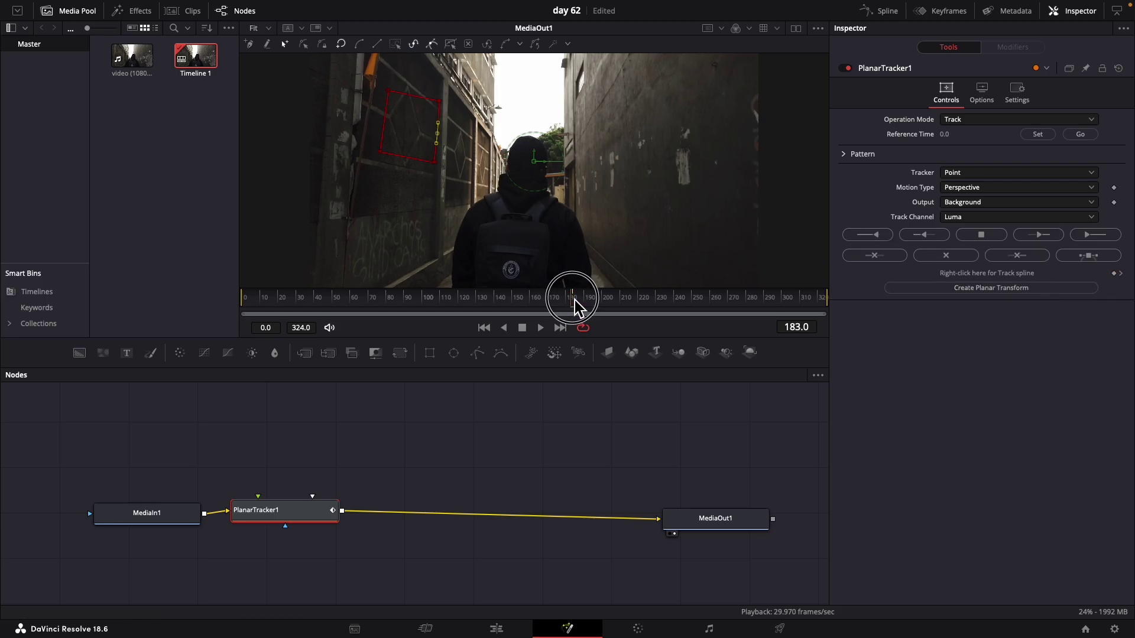
click(574, 299)
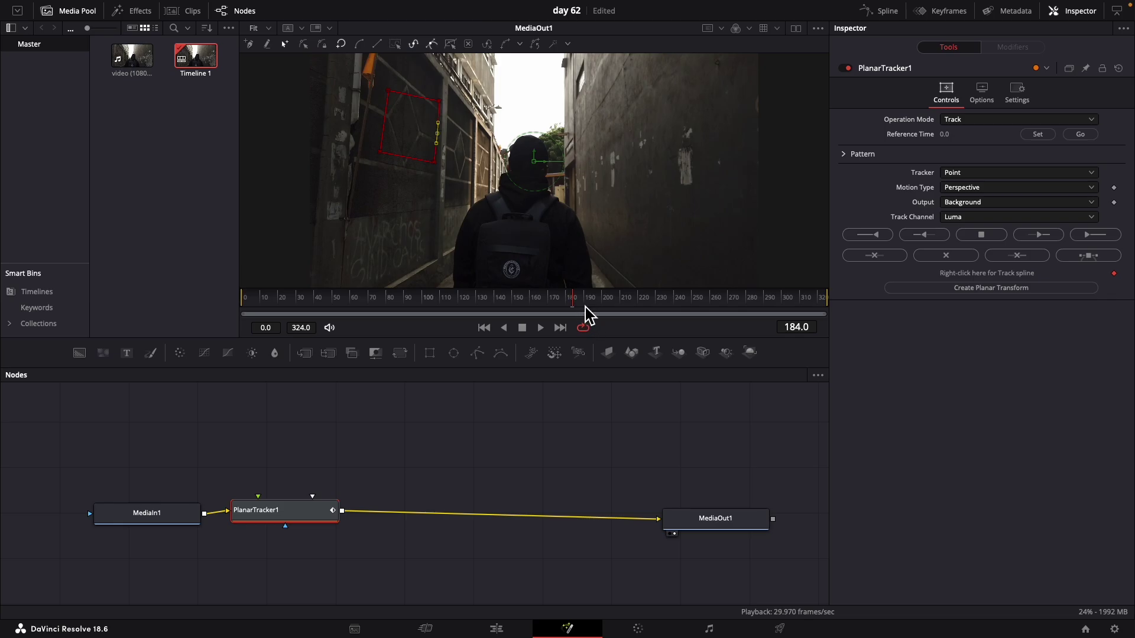
click(963, 173)
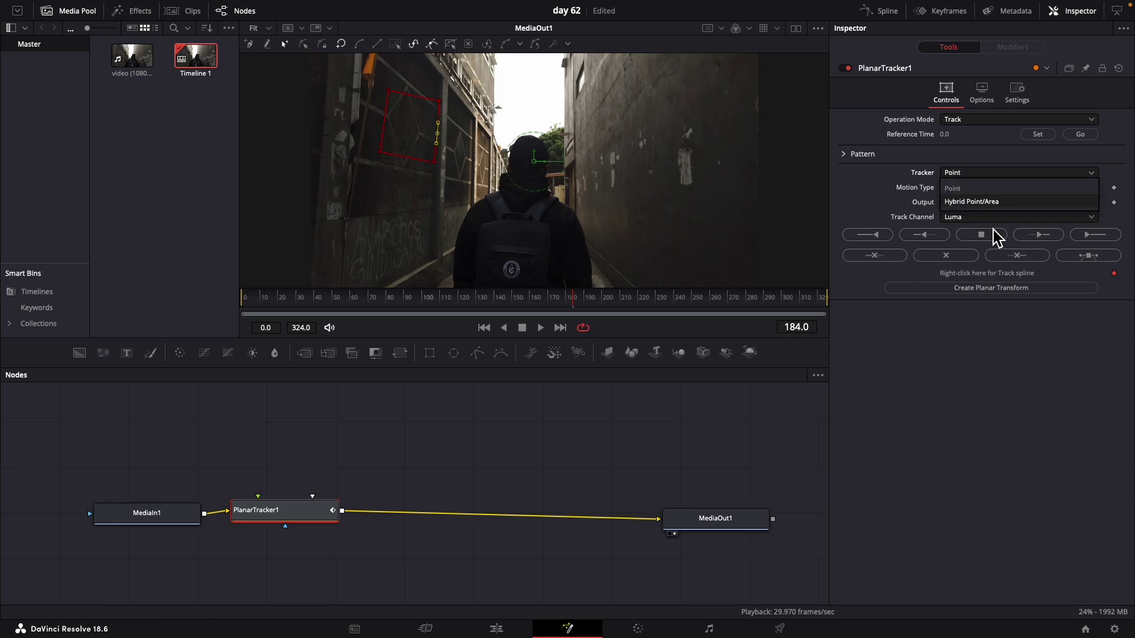
click(981, 204)
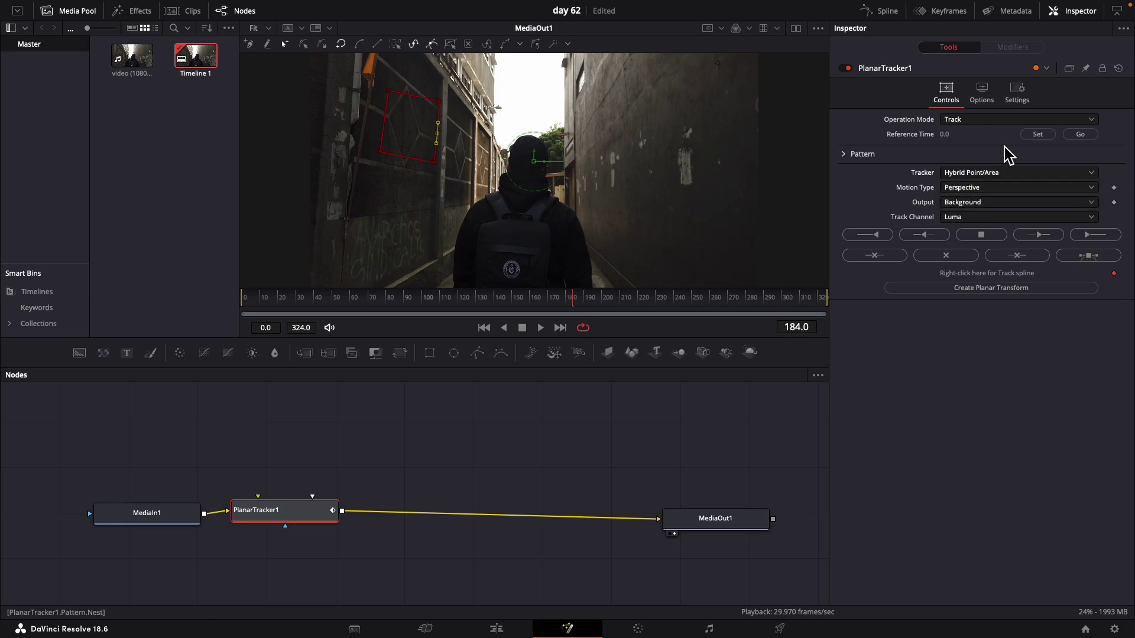
Set the reference time to frame 184 and track the wall panel forward, stopping at about frame 259.
click(1038, 136)
click(1087, 235)
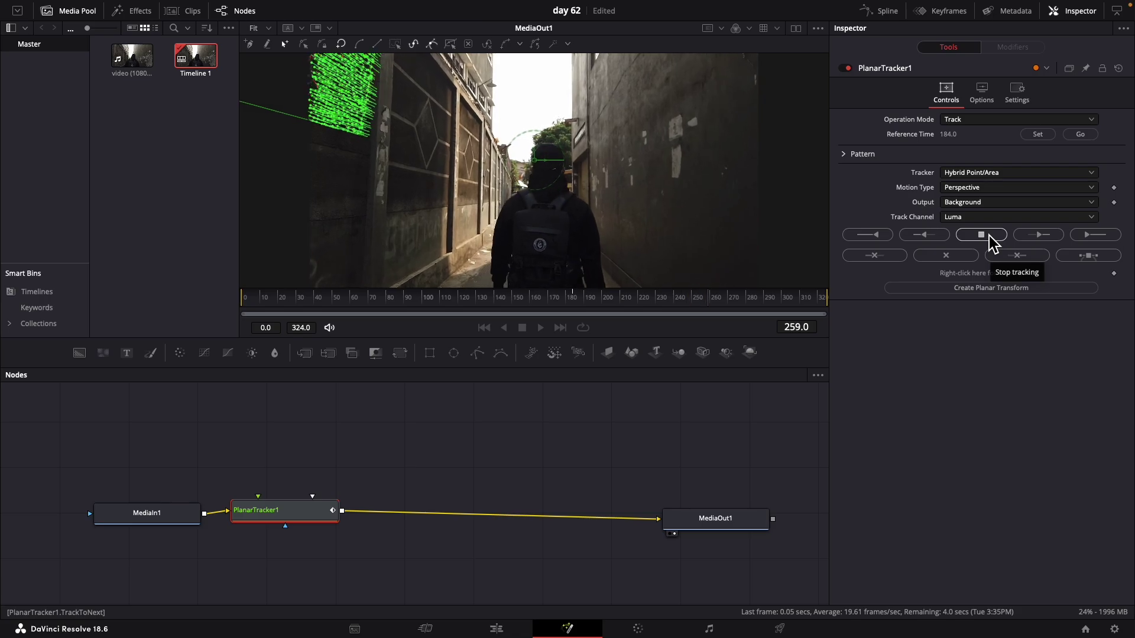
click(981, 235)
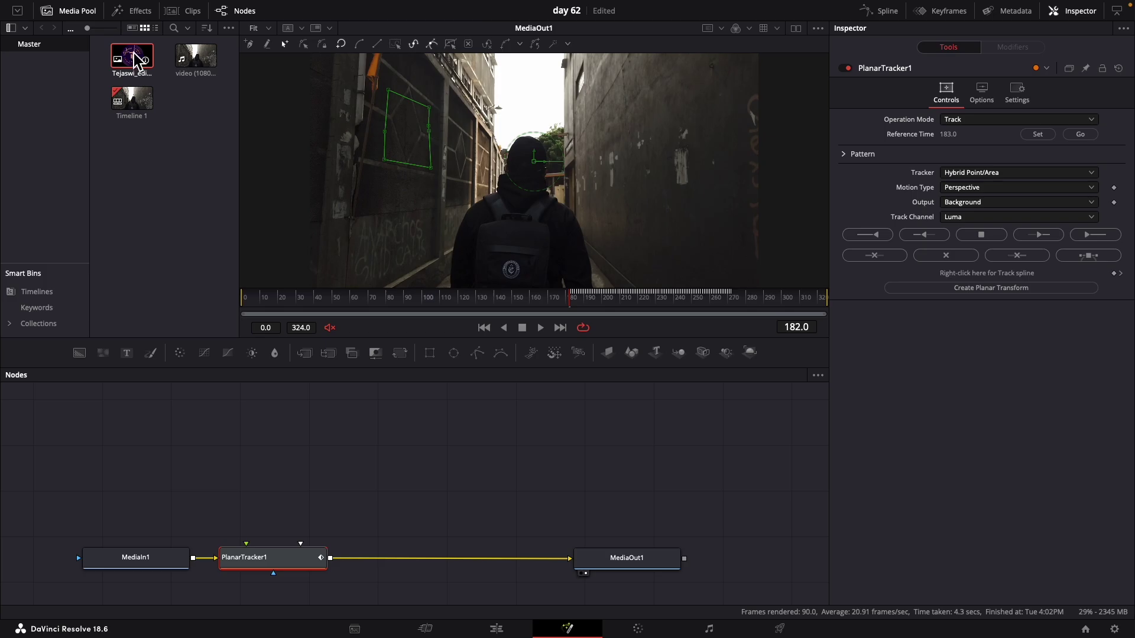
Add the logo PNG from the media pool to the node graph and set PlanarTracker1's operation mode to Corner Pin.
drag(135, 59, 213, 441)
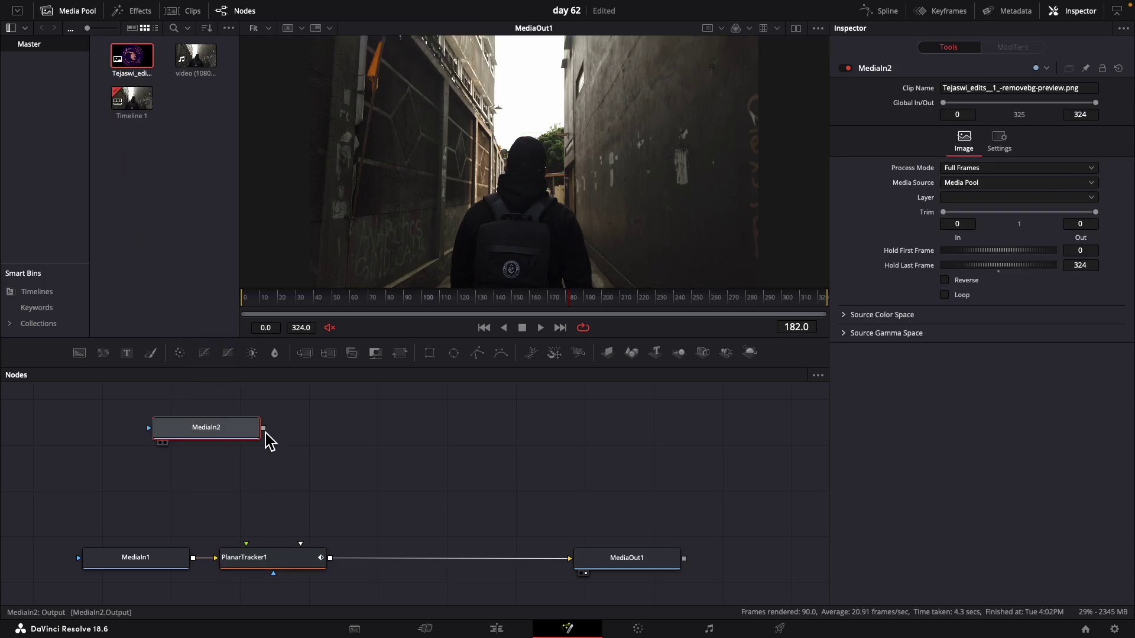
click(274, 569)
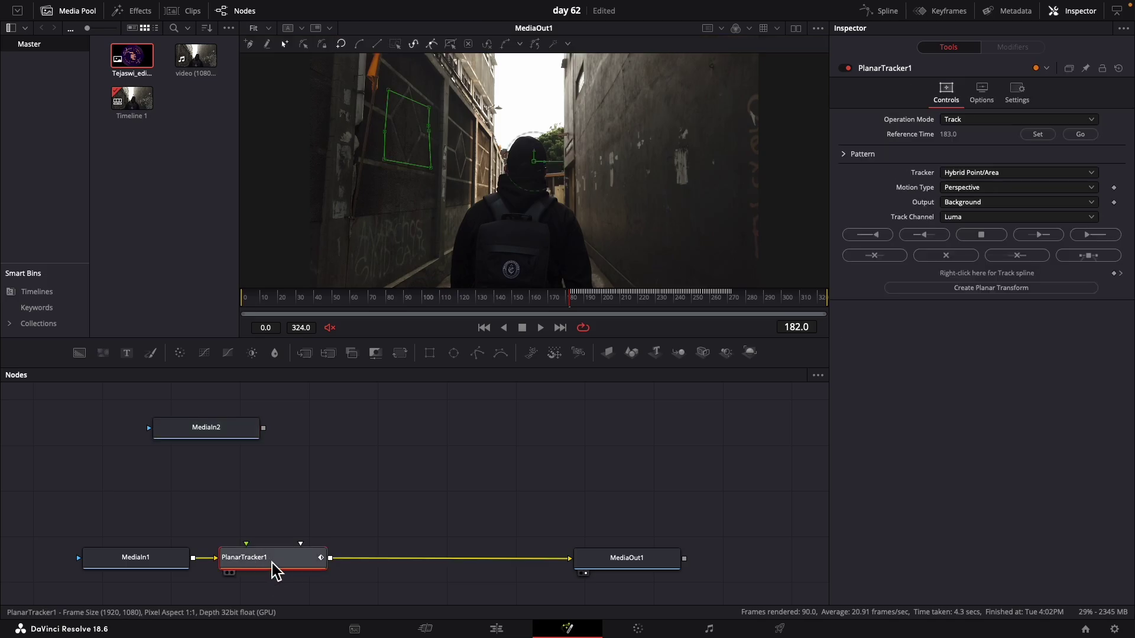
click(999, 122)
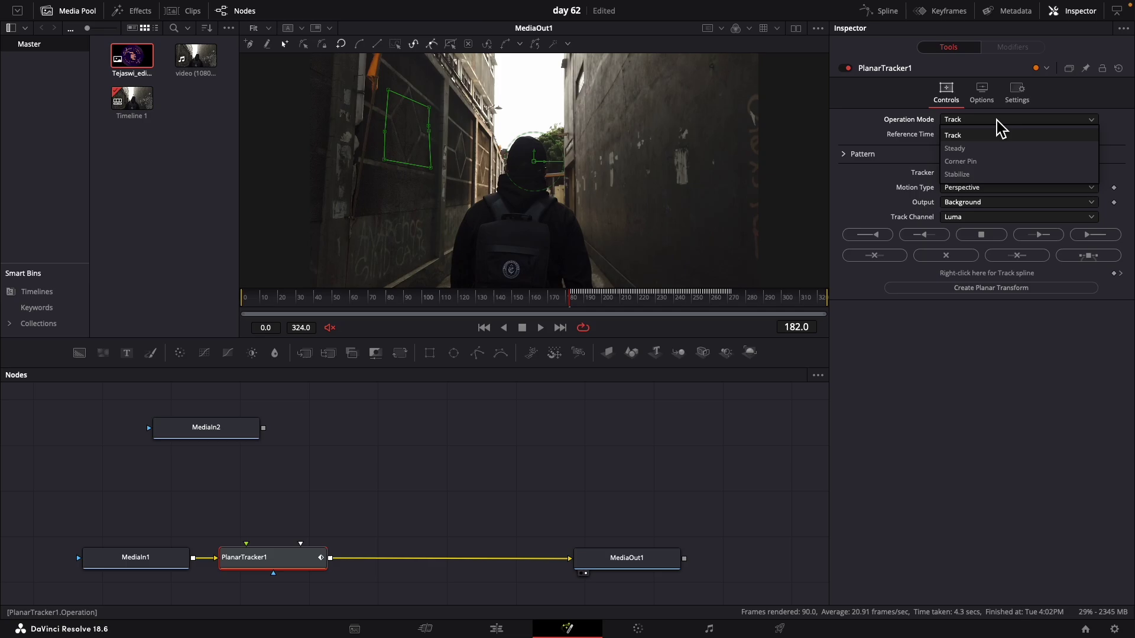
click(975, 165)
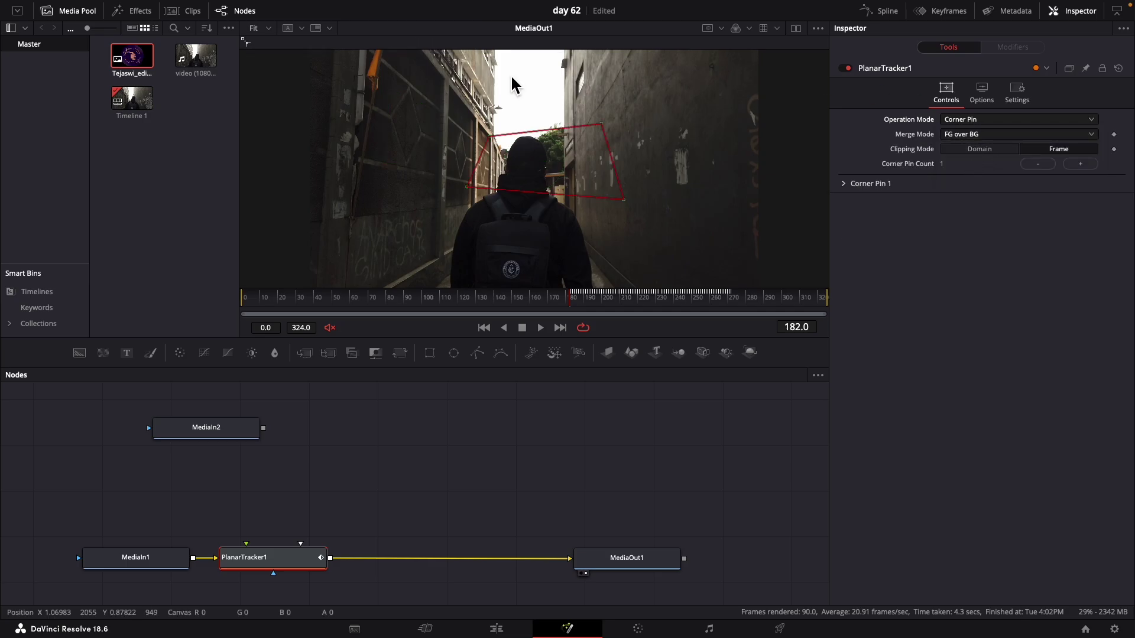
Move the four corner pin points onto the left wall panel, matching its perspective.
drag(496, 147, 469, 148)
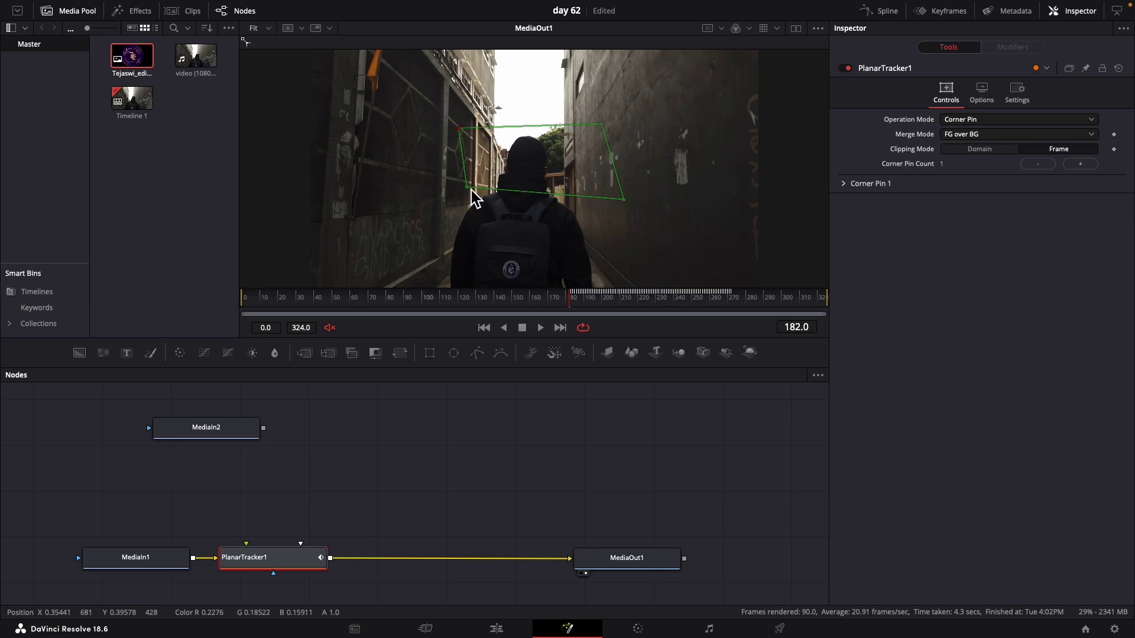
drag(471, 189, 413, 187)
drag(461, 130, 399, 112)
drag(603, 126, 446, 123)
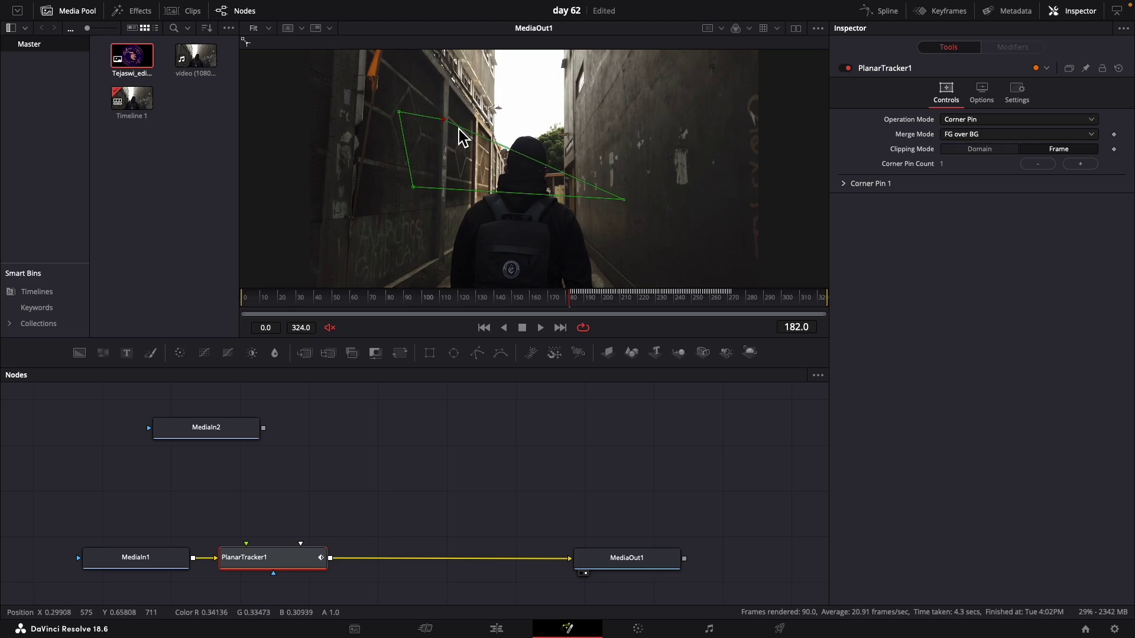
drag(628, 205, 386, 146)
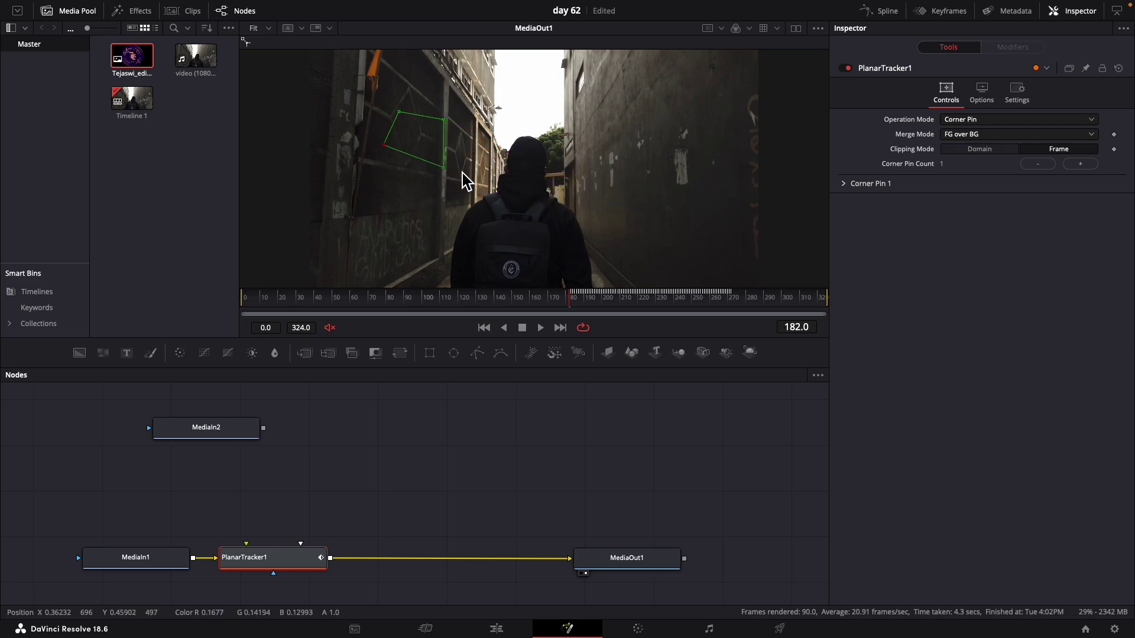
drag(444, 169, 434, 162)
drag(400, 111, 386, 85)
click(443, 121)
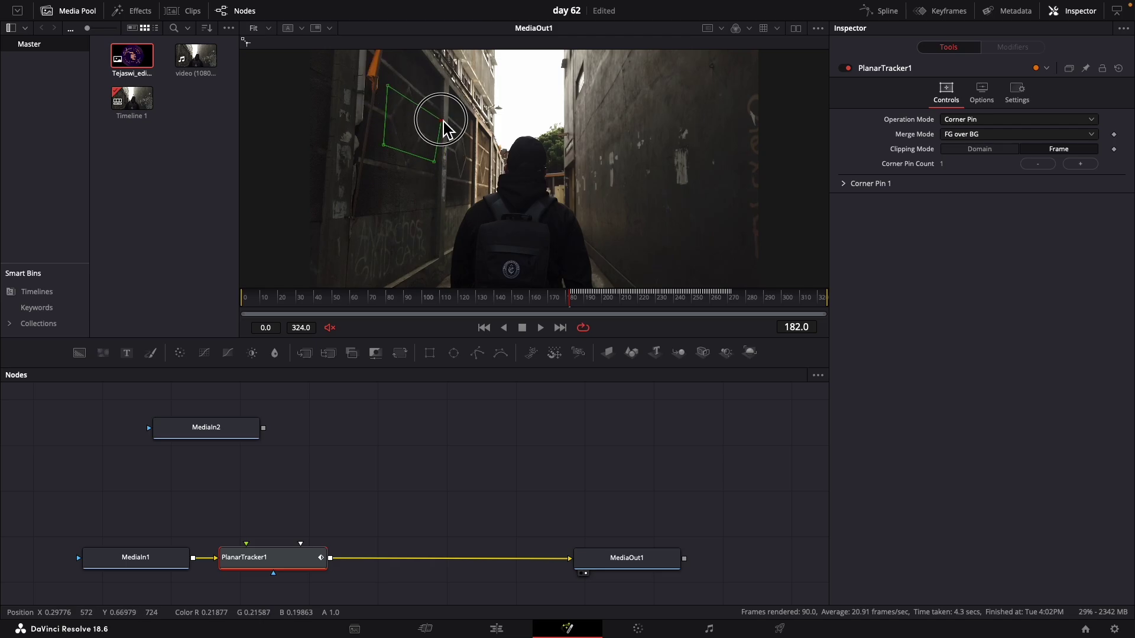
drag(443, 122, 437, 122)
drag(383, 147, 434, 169)
drag(441, 124, 440, 126)
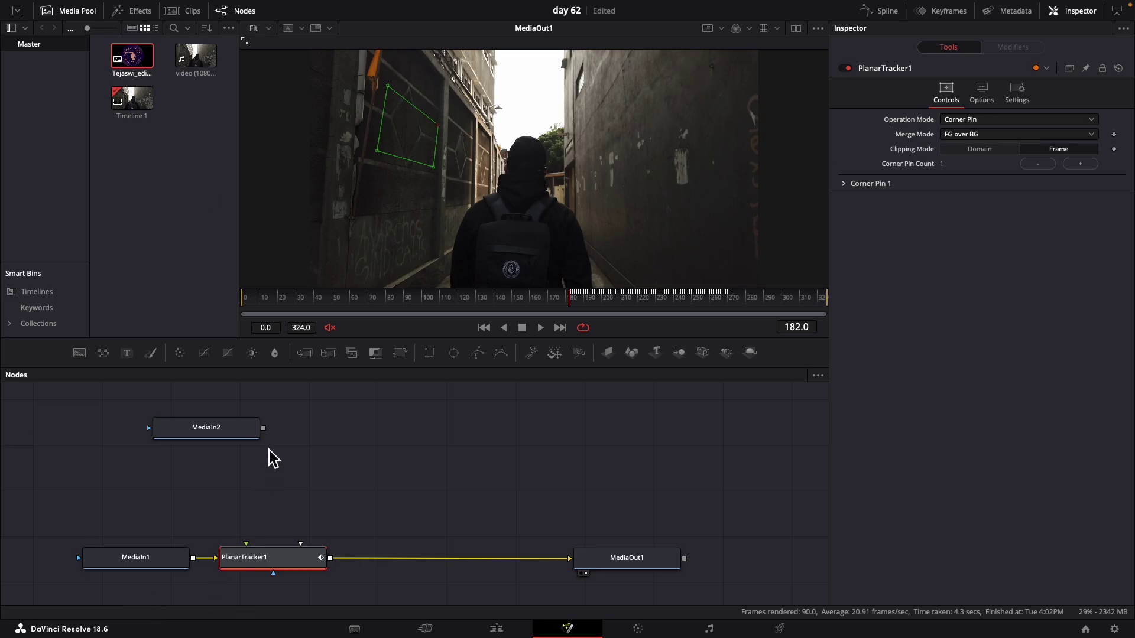
Connect the logo node MediaIn2 to PlanarTracker1's corner pin input and reposition the logo node above the tracker.
drag(266, 430, 246, 545)
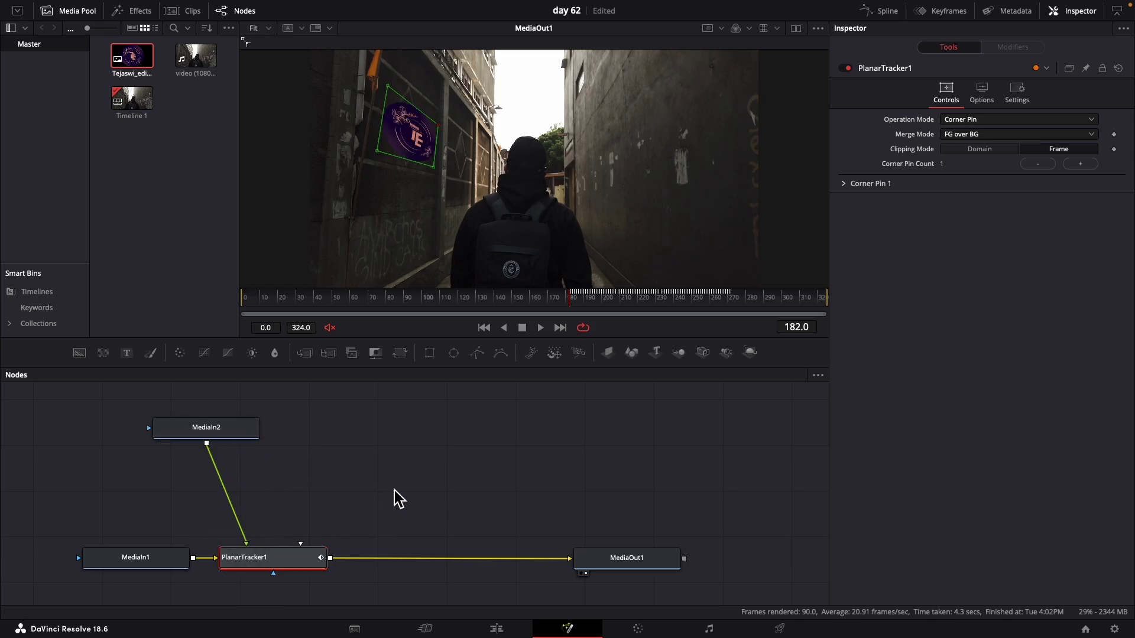
drag(227, 439, 258, 454)
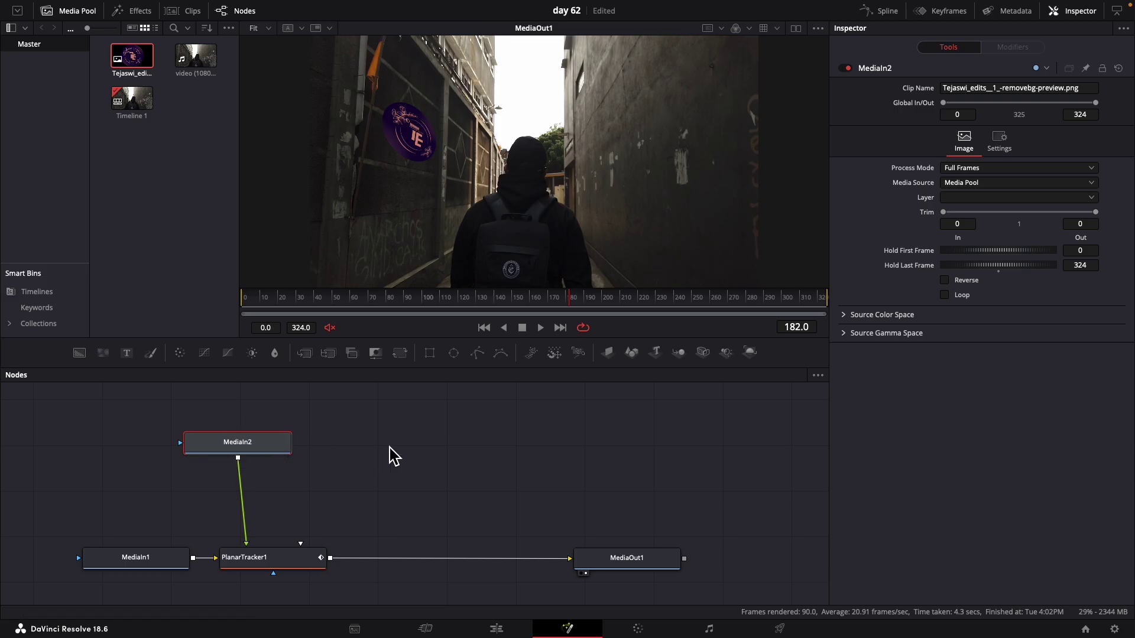
Add a Drop Shadow after MediaIn2 with strength 0.396, drop angle 106.0, drop distance 0.0663 and blur 0.417.
key(shift+space)
text(pla)
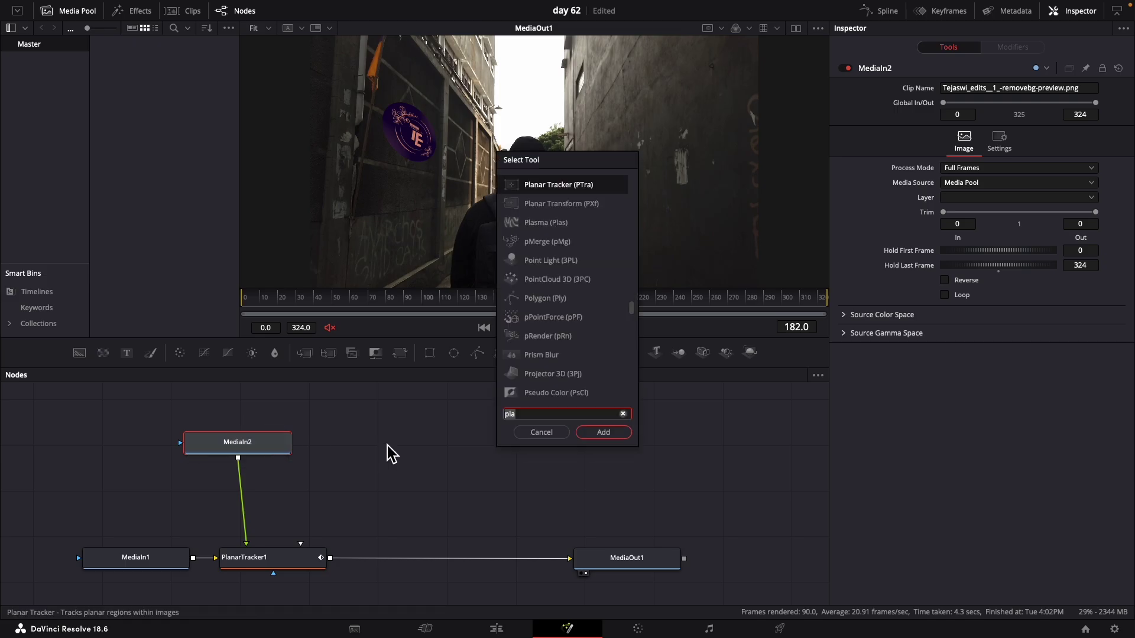
key(BackSpace)
key(BackSpace)
key(BackSpace)
text(dro)
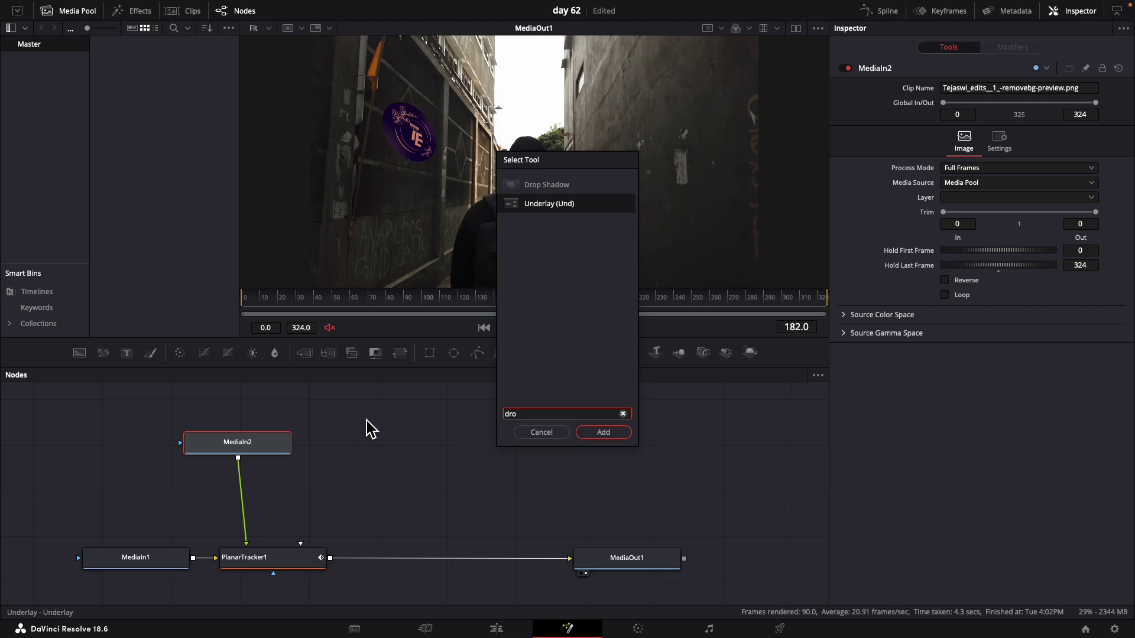
click(547, 187)
click(603, 434)
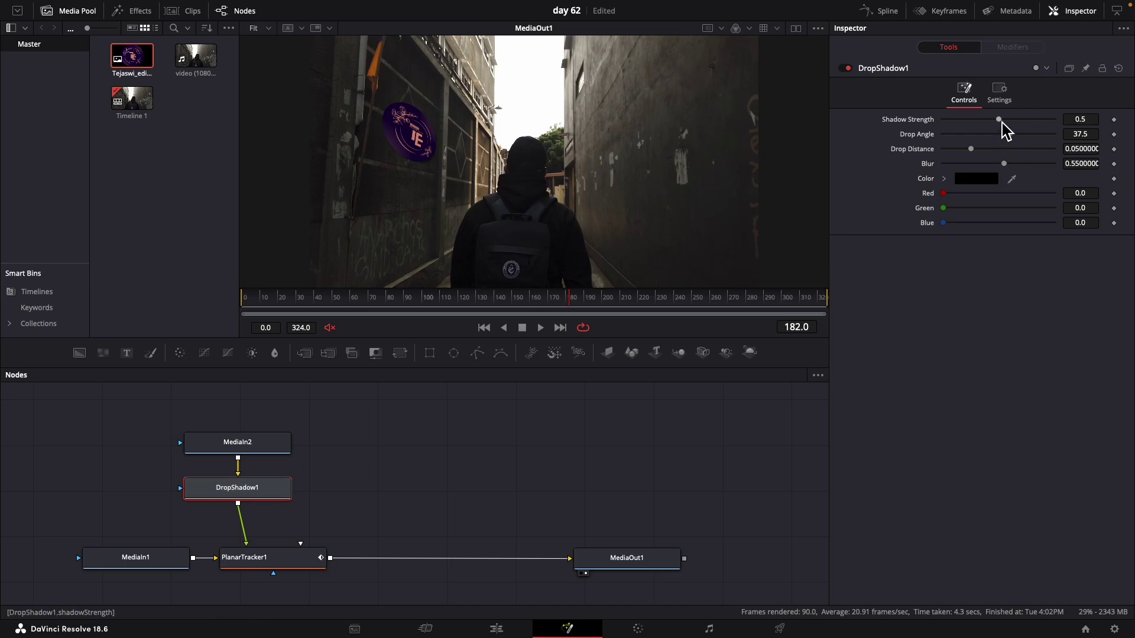
drag(1001, 121, 991, 176)
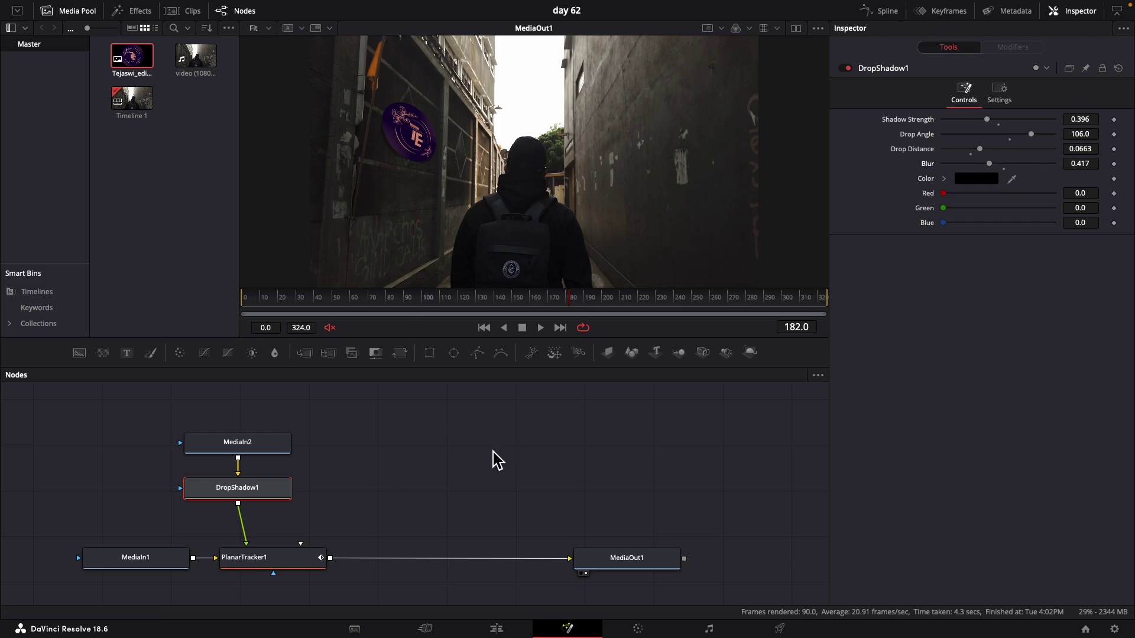
Add a Transform node between DropShadow1 and PlanarTracker1.
key(shift+space)
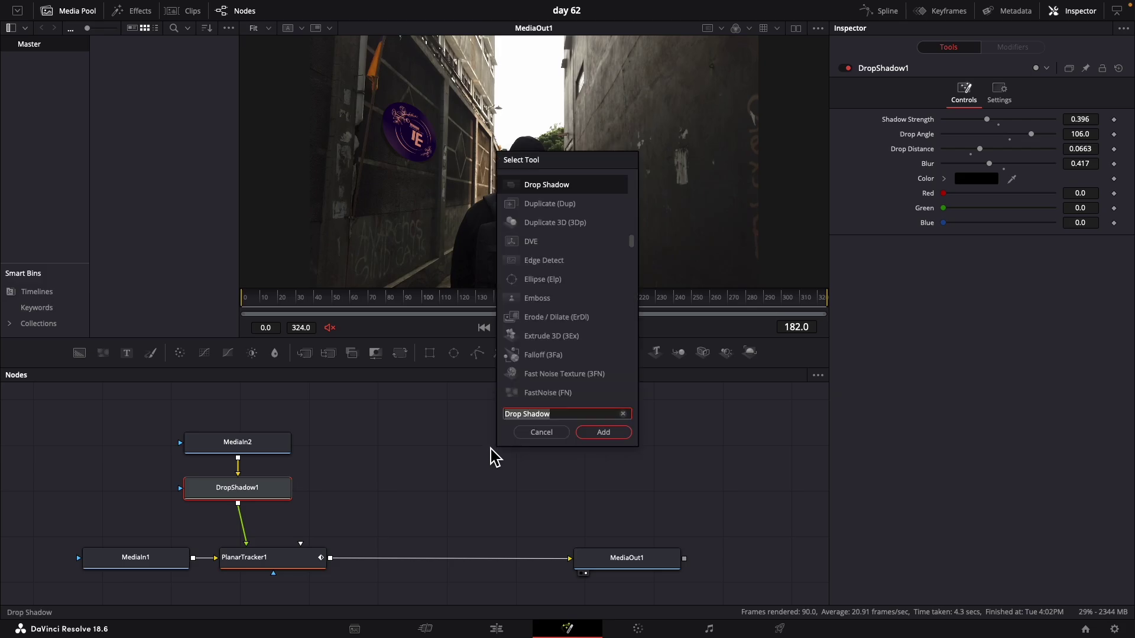
text(tra)
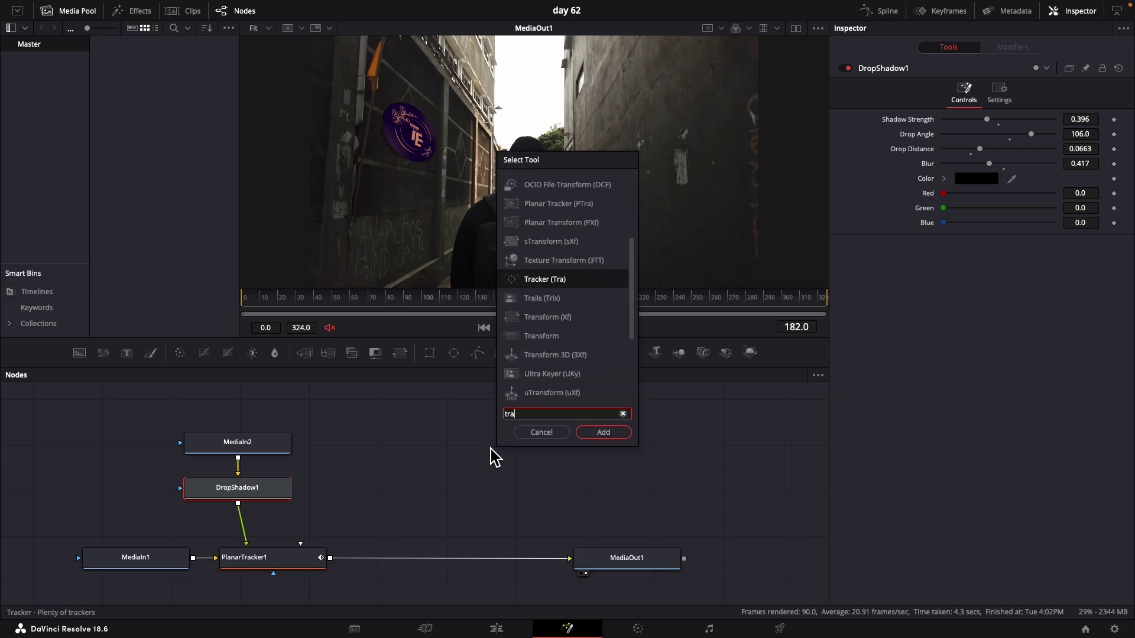
click(572, 385)
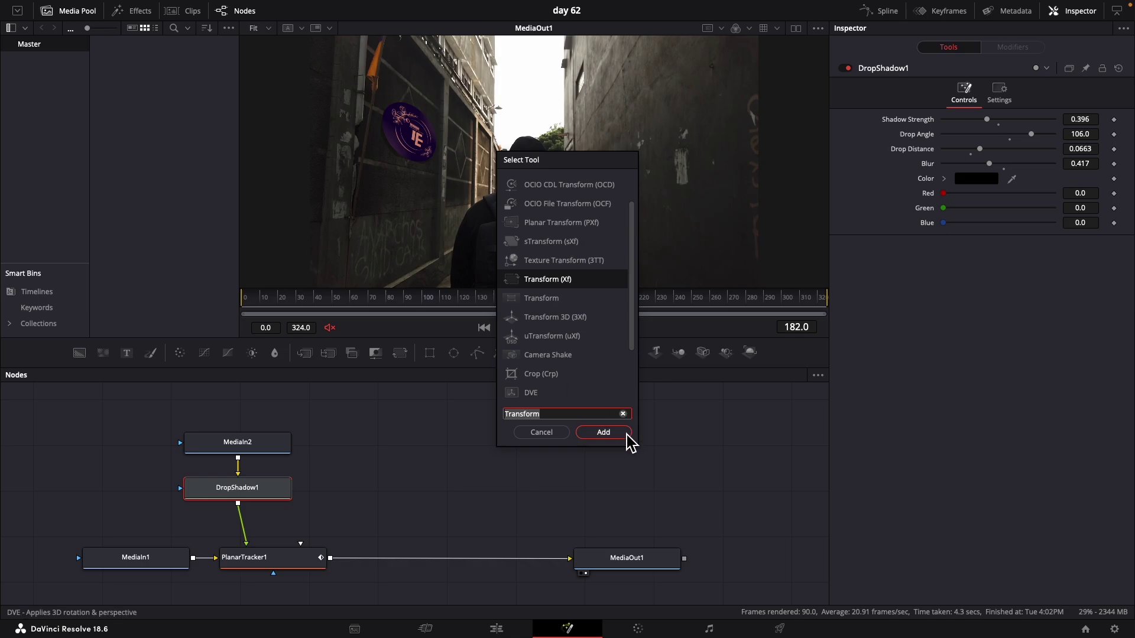
click(626, 436)
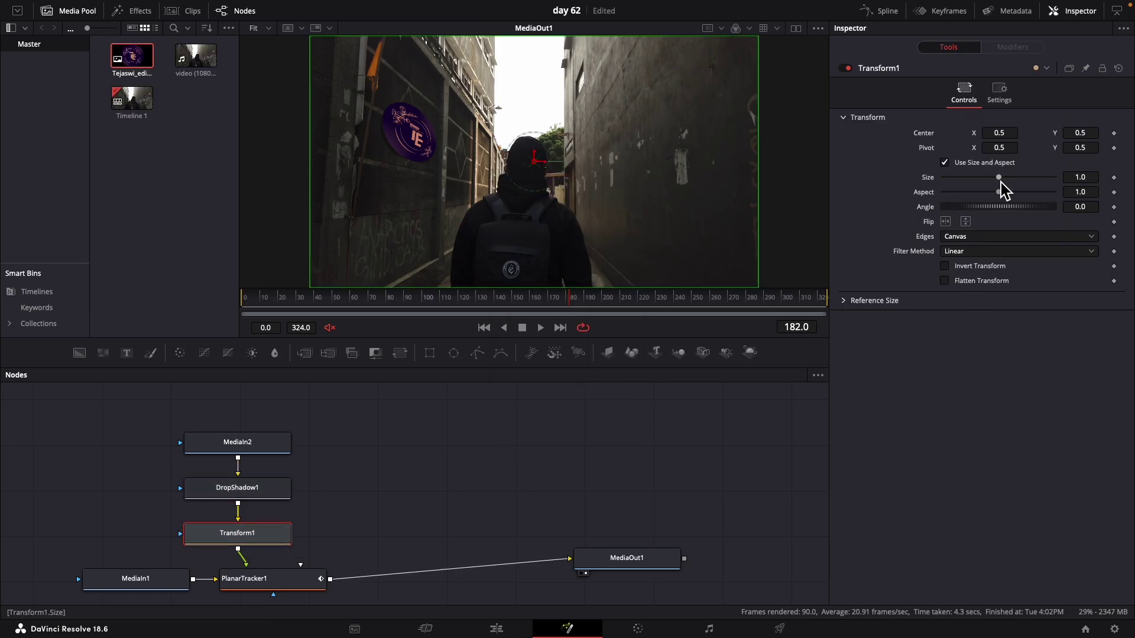
Slightly reduce the logo's size and adjust its horizontal center in Transform1, and play back the tracked result.
drag(1003, 182, 996, 188)
drag(1020, 137, 1007, 139)
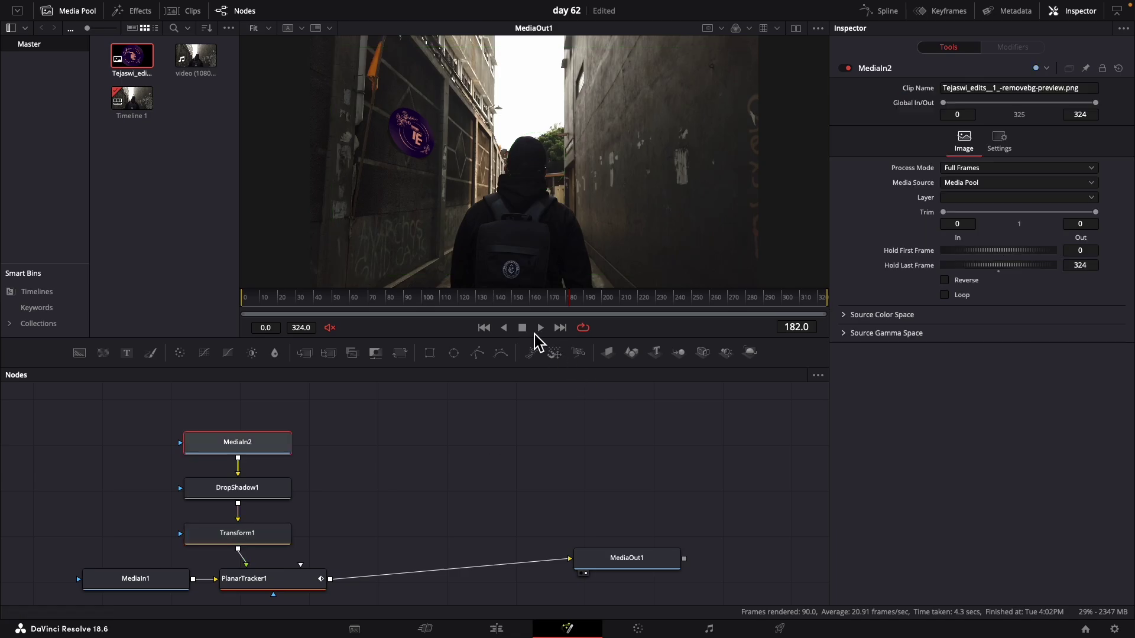
click(539, 328)
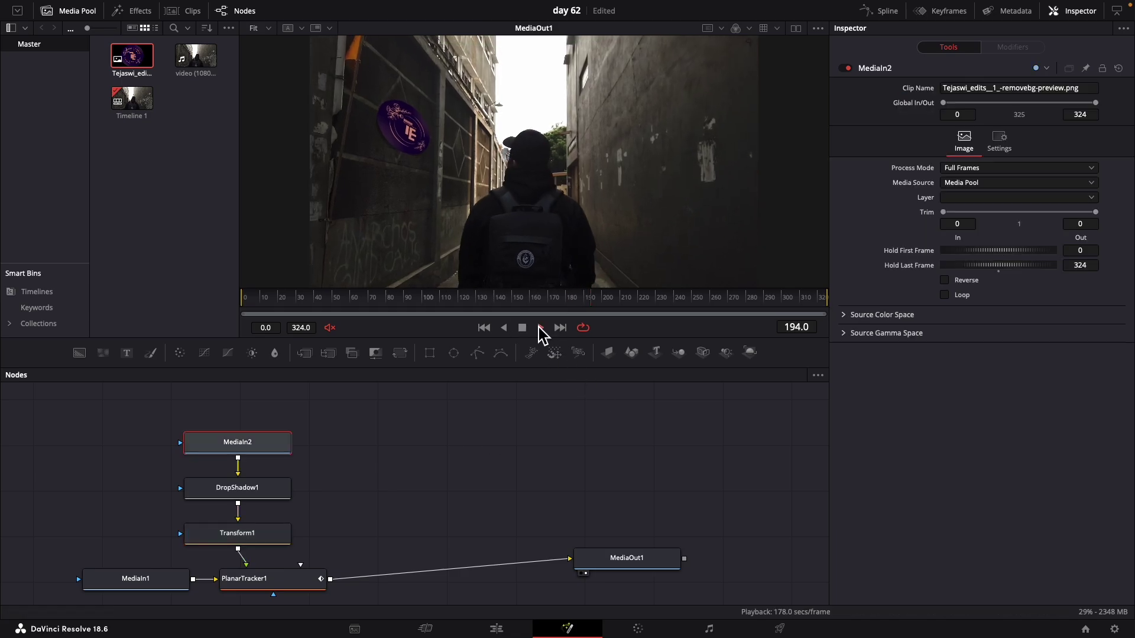
Stop playback and set a Size keyframe of 1.0 in Transform1 at frame 188.
click(524, 329)
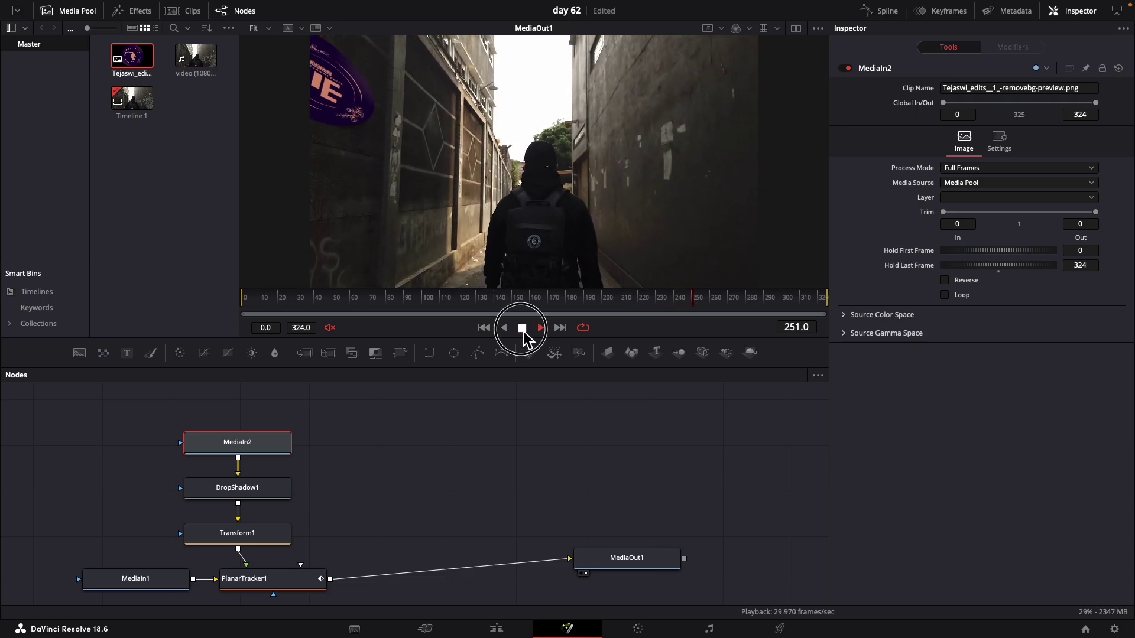
drag(574, 306, 579, 307)
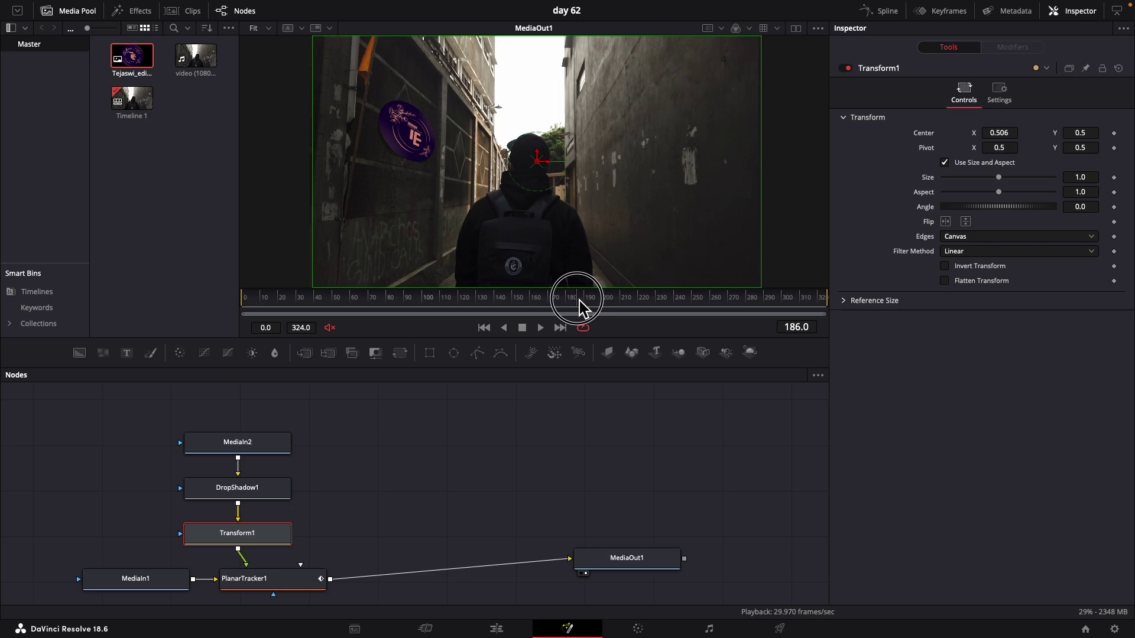
drag(579, 307, 578, 308)
click(1114, 177)
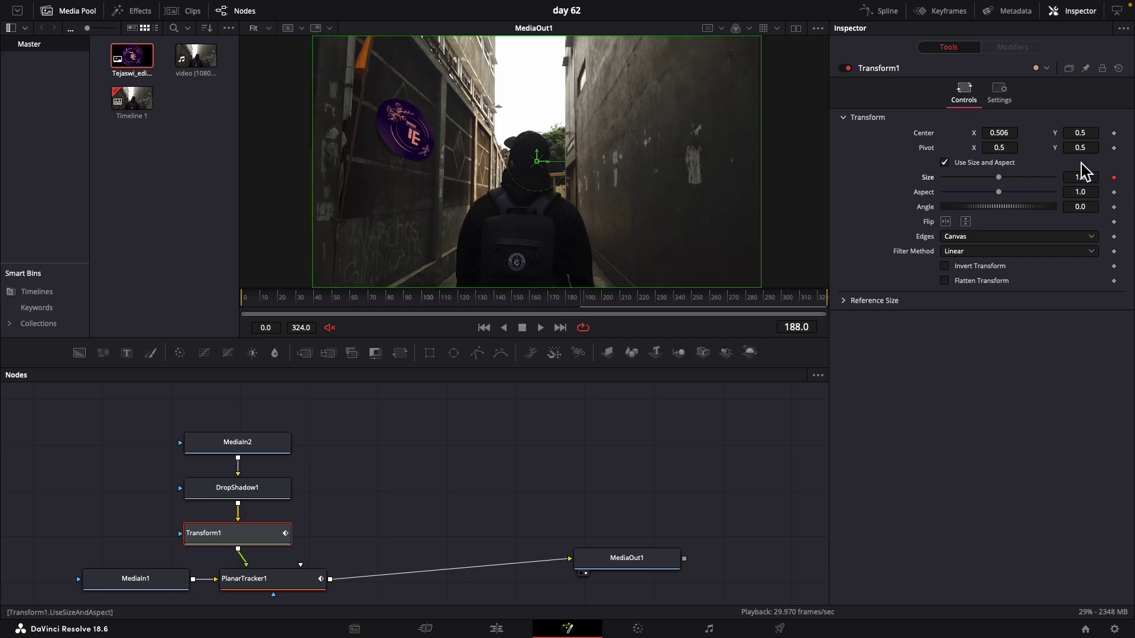
Keyframe Transform1's Size to 0.0 at frame 183, and play back the logo's pop-in from frame 177.
drag(581, 298, 566, 299)
drag(562, 308, 572, 306)
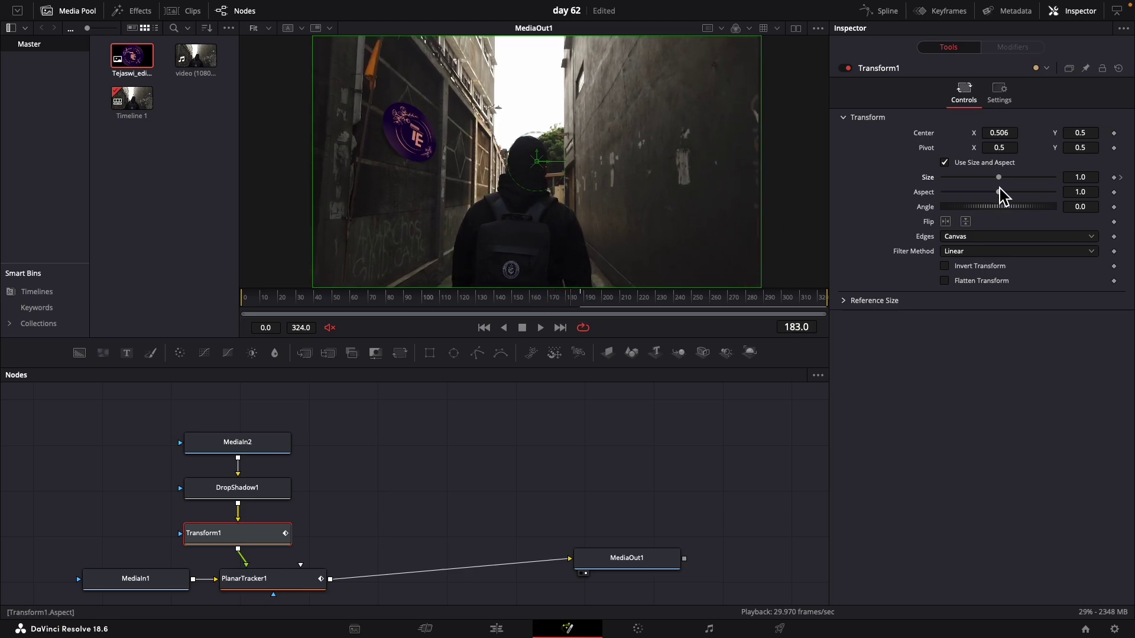
drag(999, 178, 939, 185)
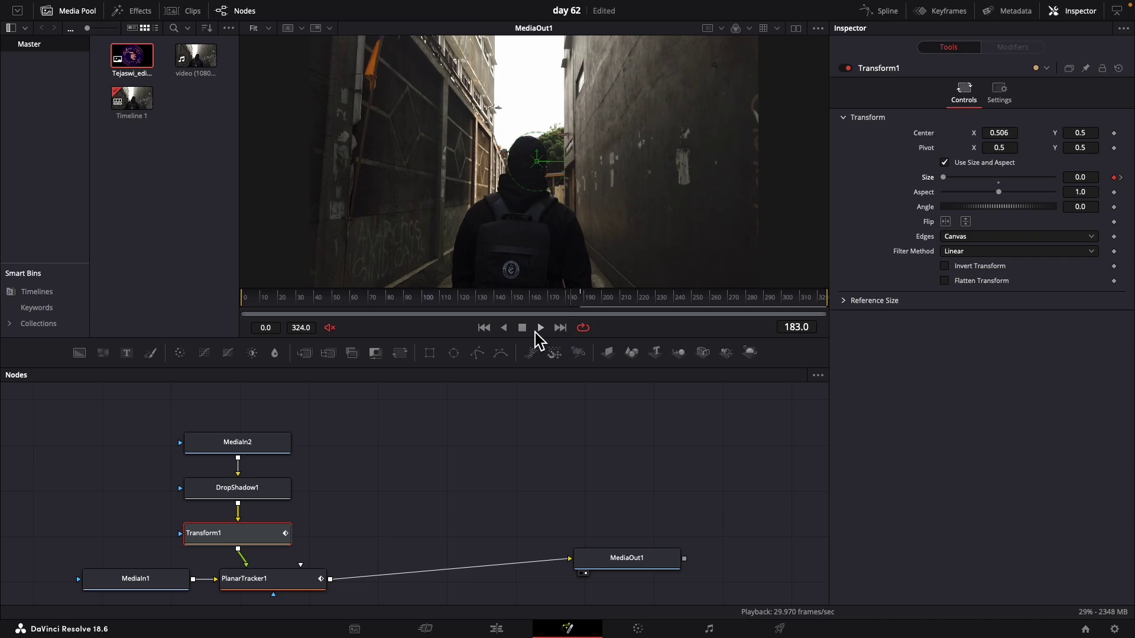
click(569, 297)
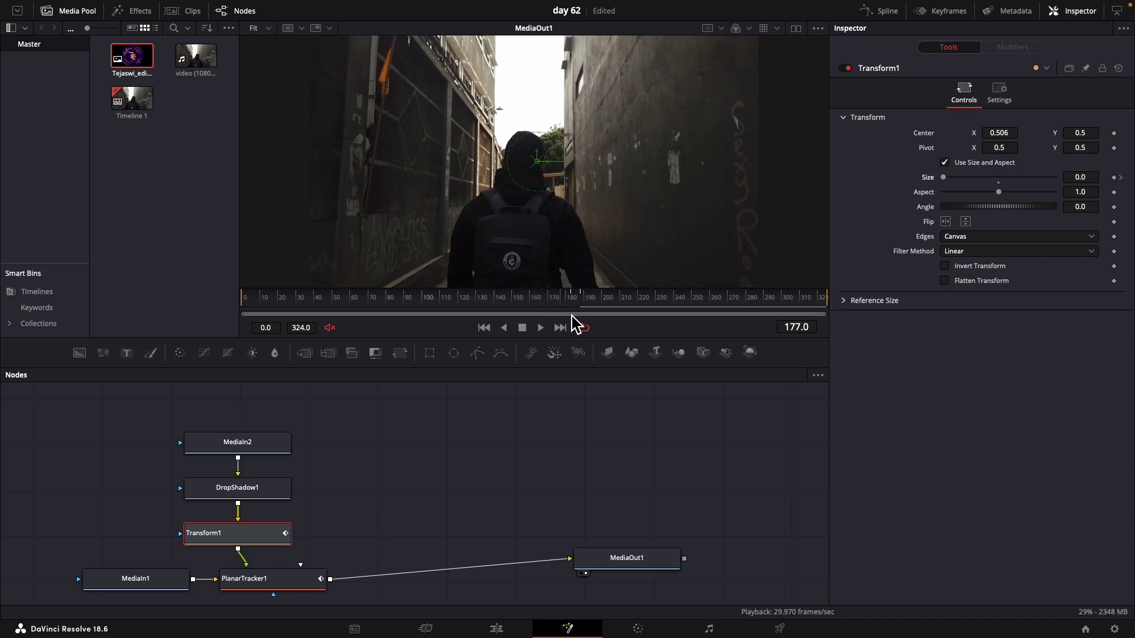
key(space)
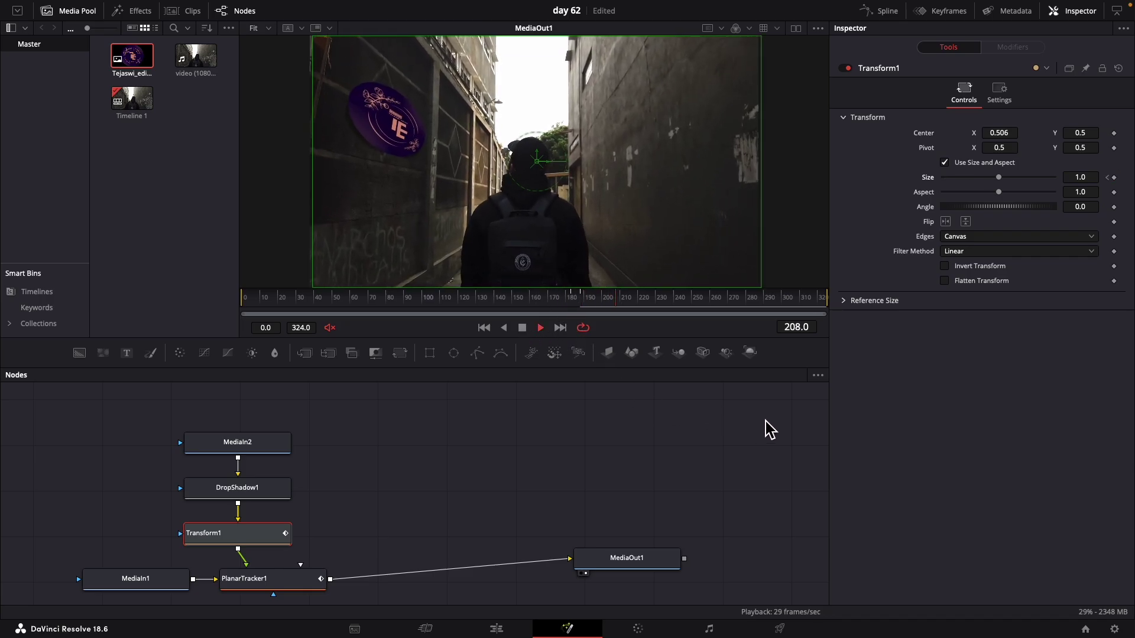